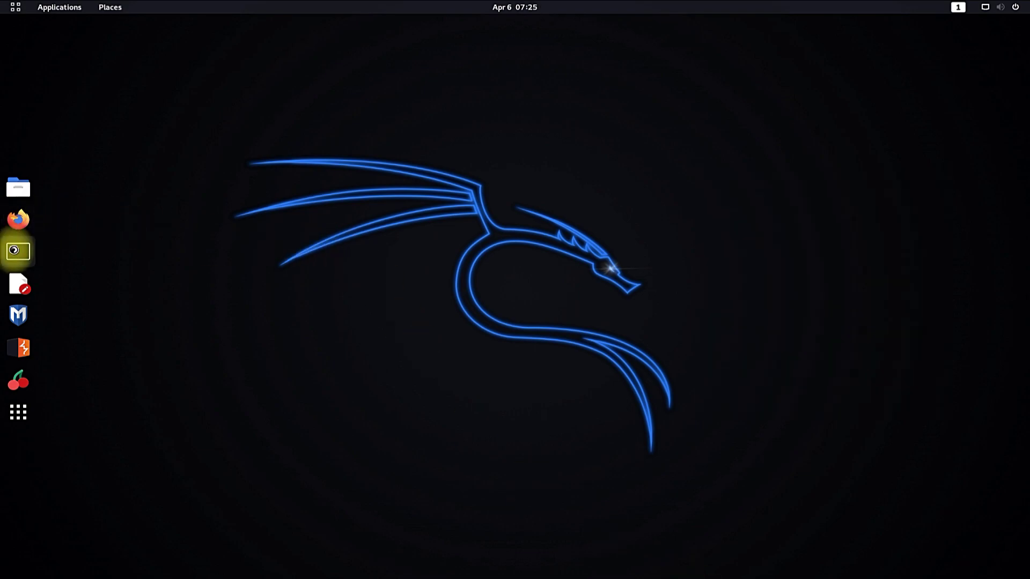
Open a root shell with 'sudo su' and check snap --version reports 2.49.2
{"action": "left_click", "coordinate": [18, 251]}
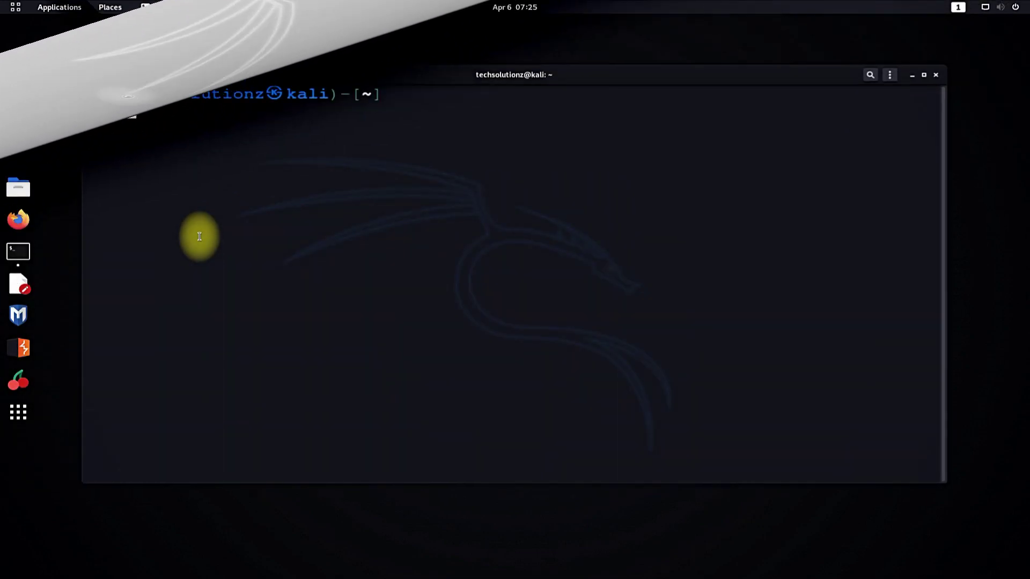
{"action": "type", "text": "sudo su"}
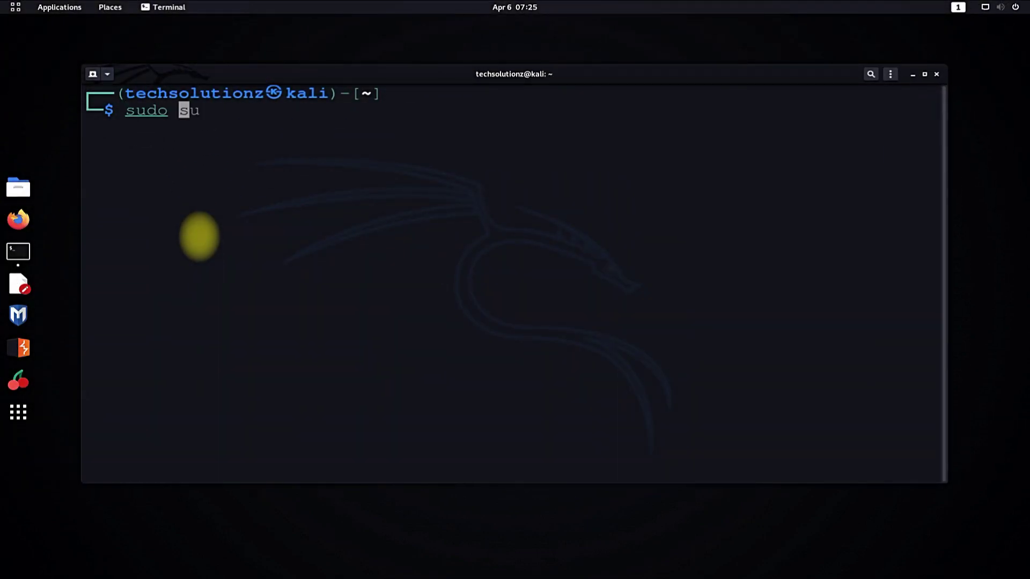
{"action": "key", "text": "Return"}
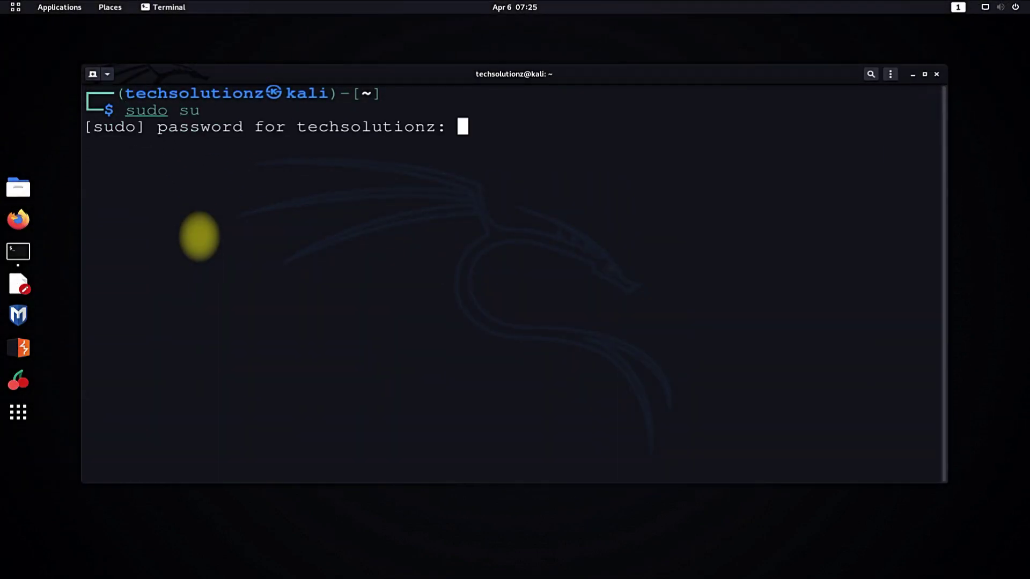
{"action": "key", "text": "Return"}
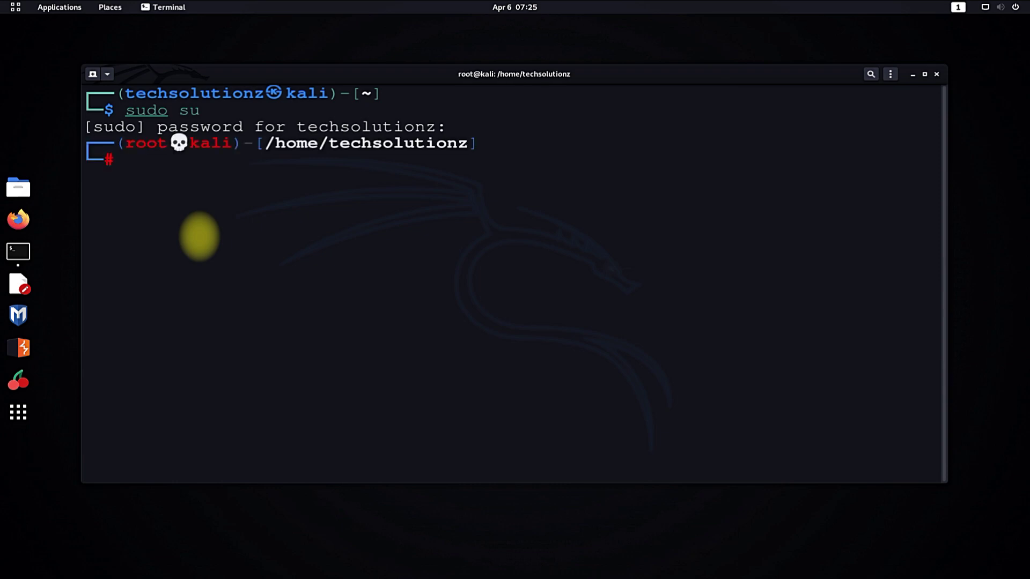
{"action": "type", "text": "snap --version"}
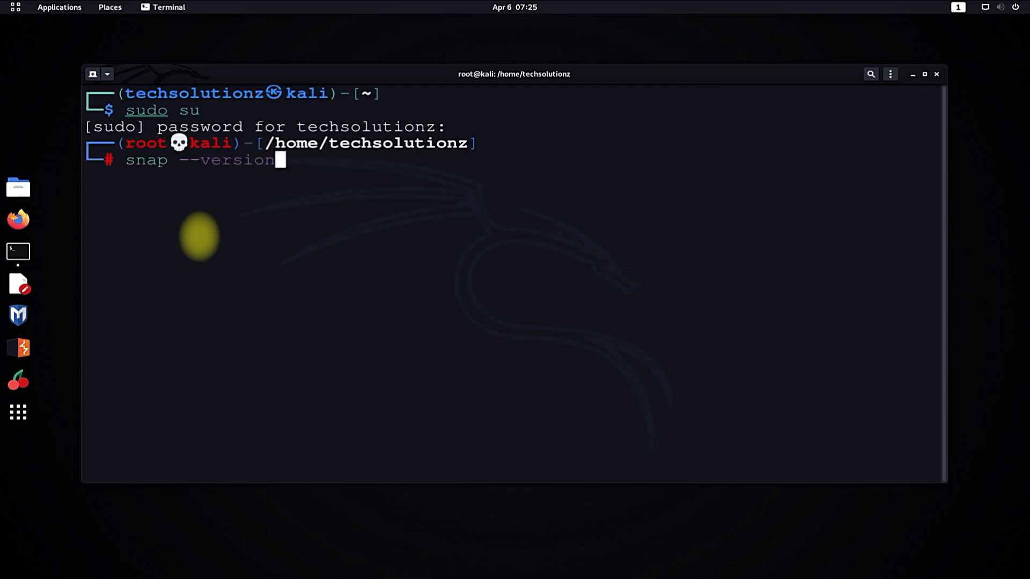
{"action": "key", "text": "Return"}
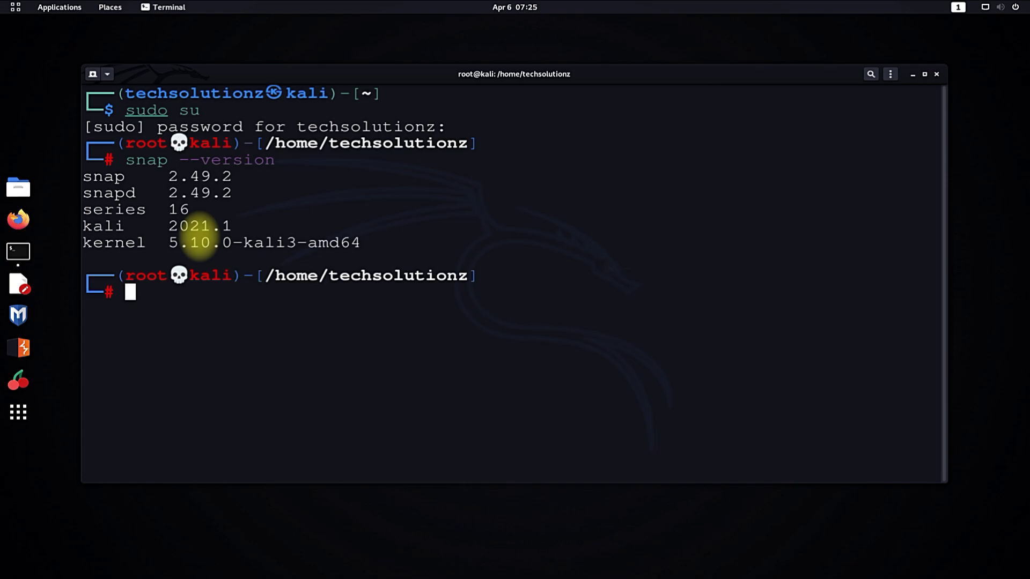
{"action": "type", "text": "su"}
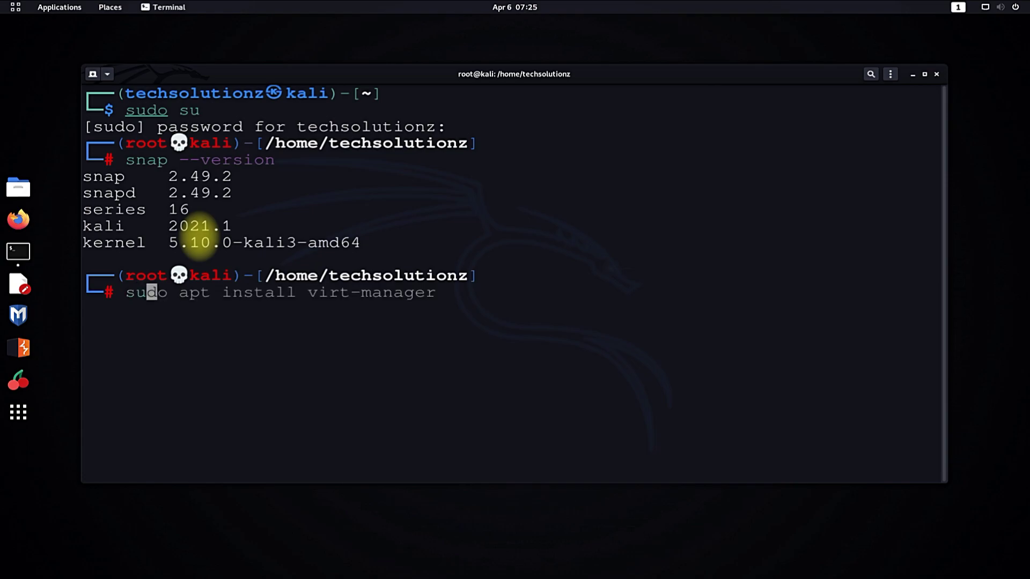
{"action": "type", "text": "do snap install"}
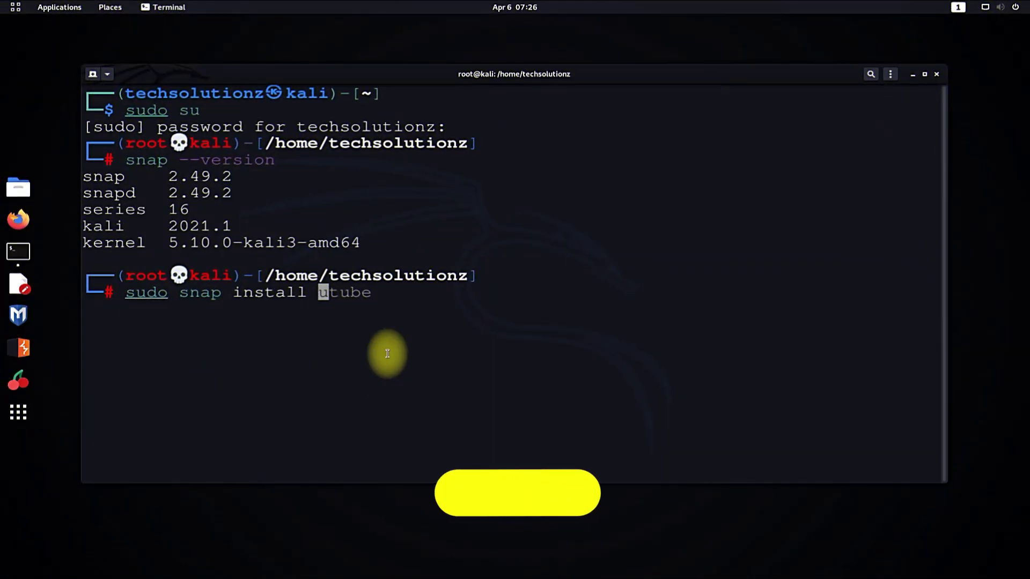
{"action": "type", "text": "d"}
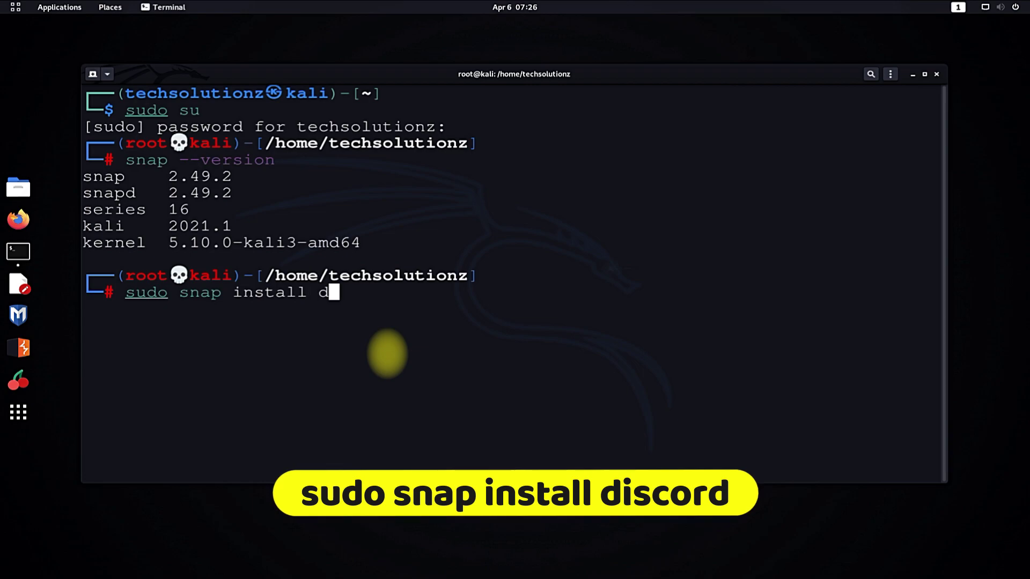
{"action": "type", "text": "iscord"}
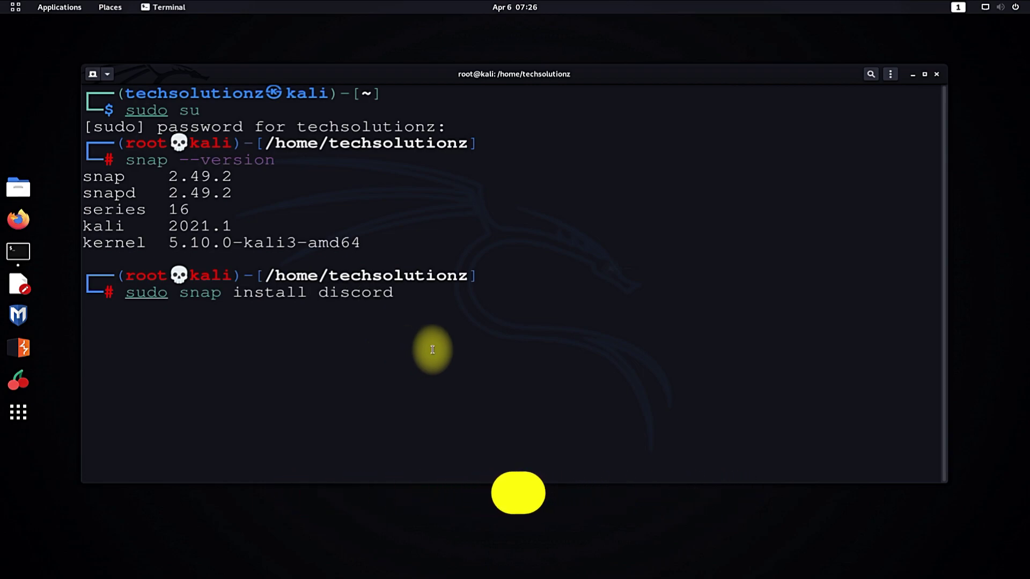
Highlight the running 'sudo snap install discord' command, then clear the highlight
{"action": "left_click_drag", "start_coordinate": [126, 294], "coordinate": [474, 317]}
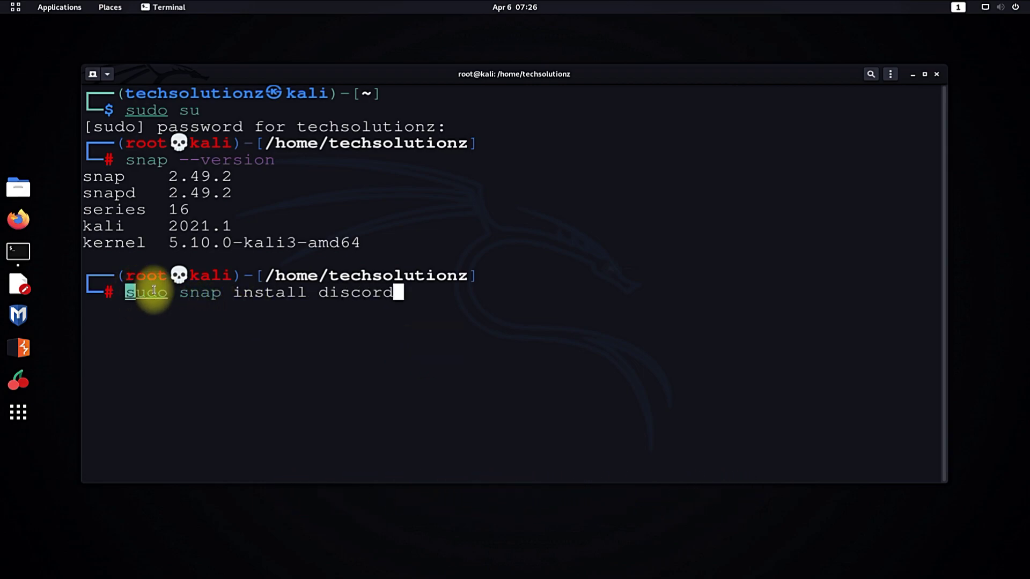
{"action": "left_click", "coordinate": [417, 282]}
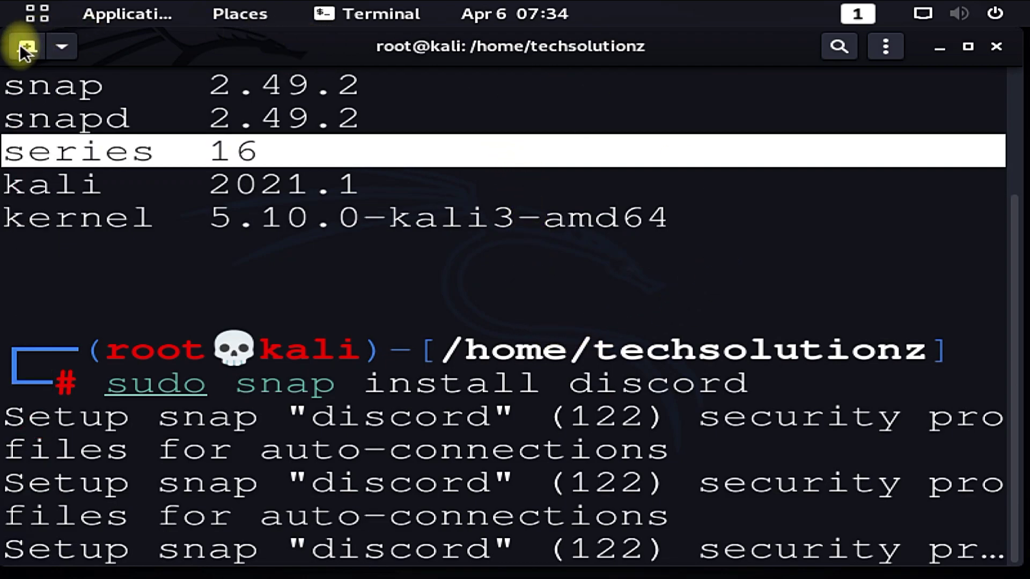
Unmaximize, move and resize the terminal window to read the install output
{"action": "double_click", "coordinate": [111, 50]}
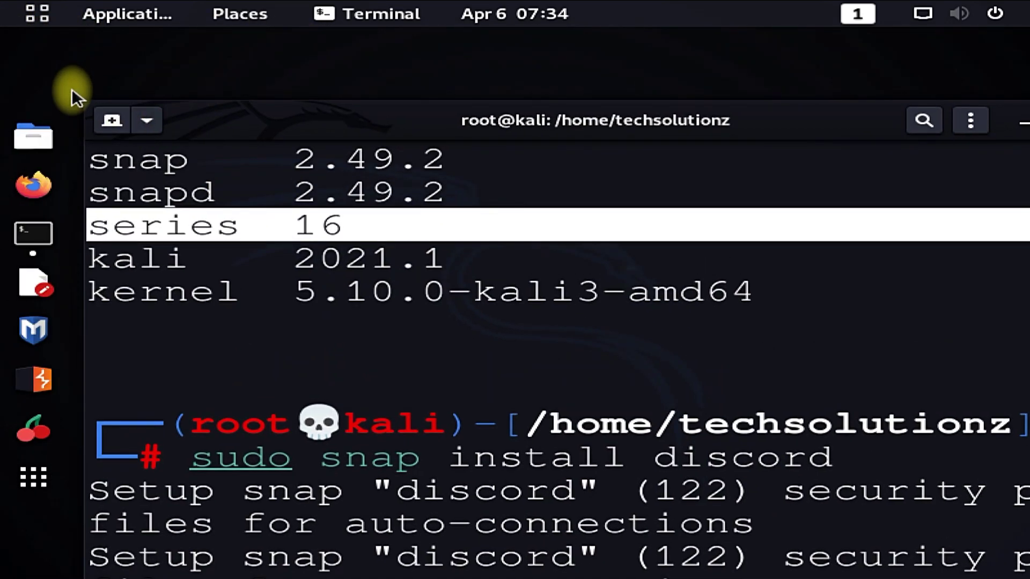
{"action": "mouse_move", "coordinate": [81, 104]}
{"action": "left_mouse_down"}
{"action": "mouse_move", "coordinate": [389, 344]}
{"action": "mouse_move", "coordinate": [407, 330]}
{"action": "left_mouse_up"}
{"action": "mouse_move", "coordinate": [713, 395]}
{"action": "left_mouse_down"}
{"action": "mouse_move", "coordinate": [540, 201]}
{"action": "mouse_move", "coordinate": [442, 25]}
{"action": "mouse_move", "coordinate": [455, 133]}
{"action": "left_mouse_up"}
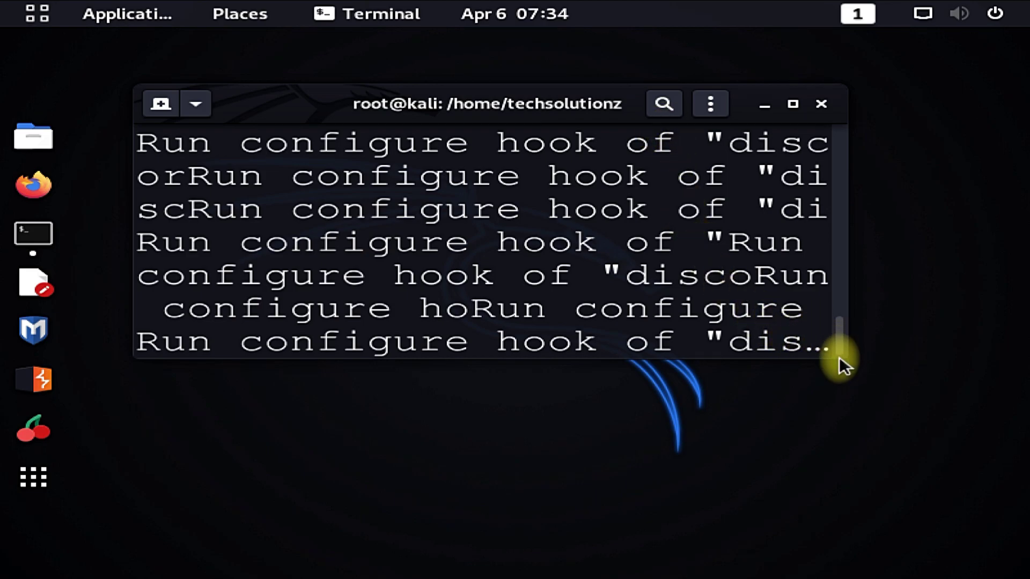
{"action": "left_click_drag", "start_coordinate": [841, 365], "coordinate": [953, 525]}
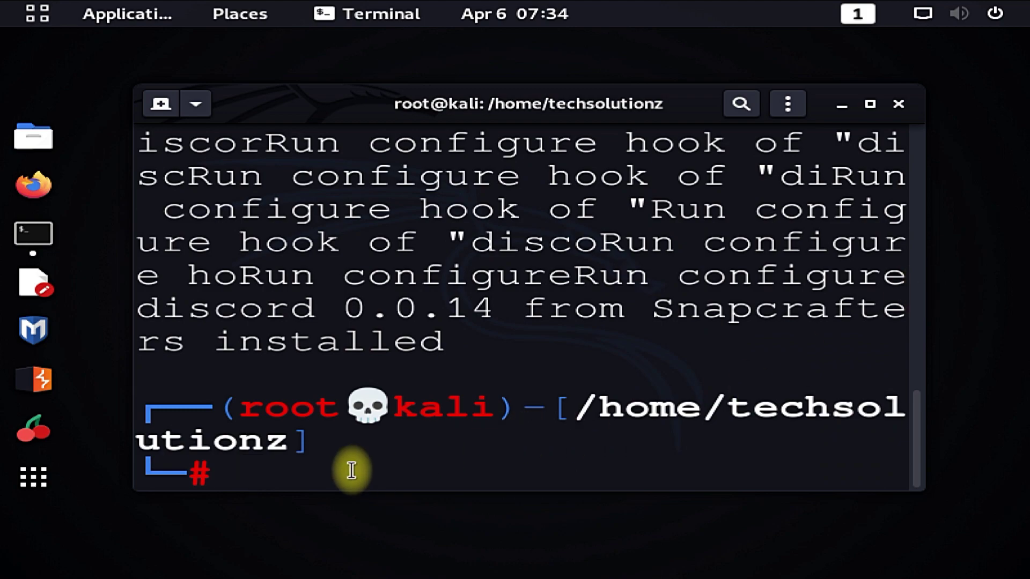
Confirm discord 0.0.14 from Snapcrafters installed, then exit the root shell
{"action": "left_click_drag", "start_coordinate": [214, 342], "coordinate": [463, 367]}
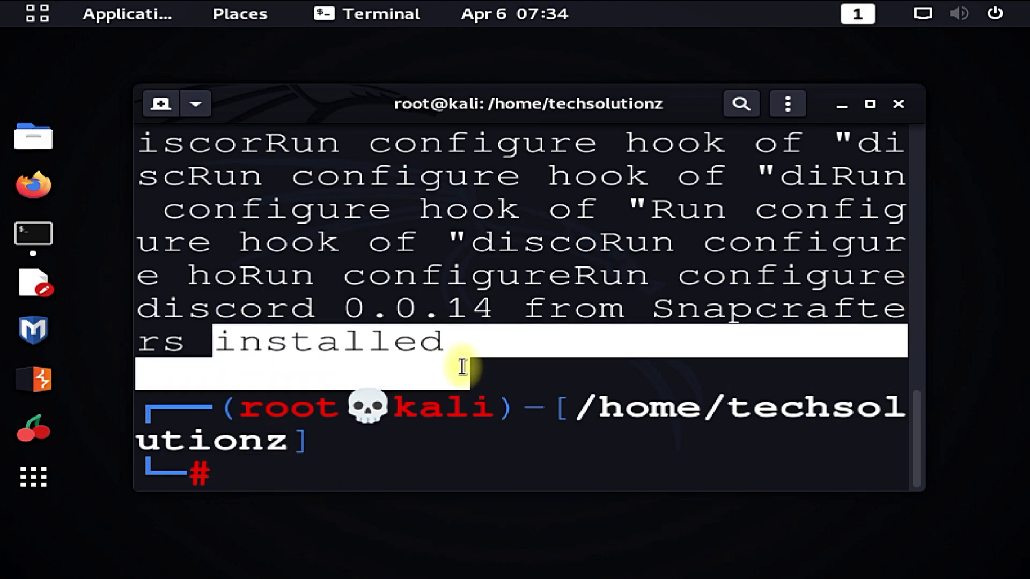
{"action": "left_click", "coordinate": [444, 452]}
{"action": "type", "text": "ex"}
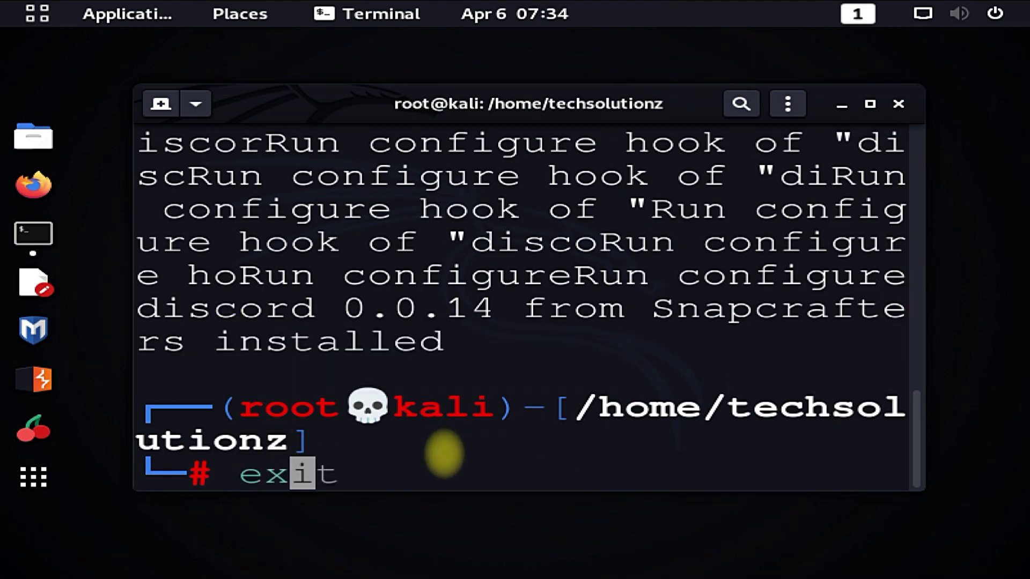
{"action": "type", "text": "it"}
{"action": "key", "text": "Return"}
{"action": "type", "text": "ex"}
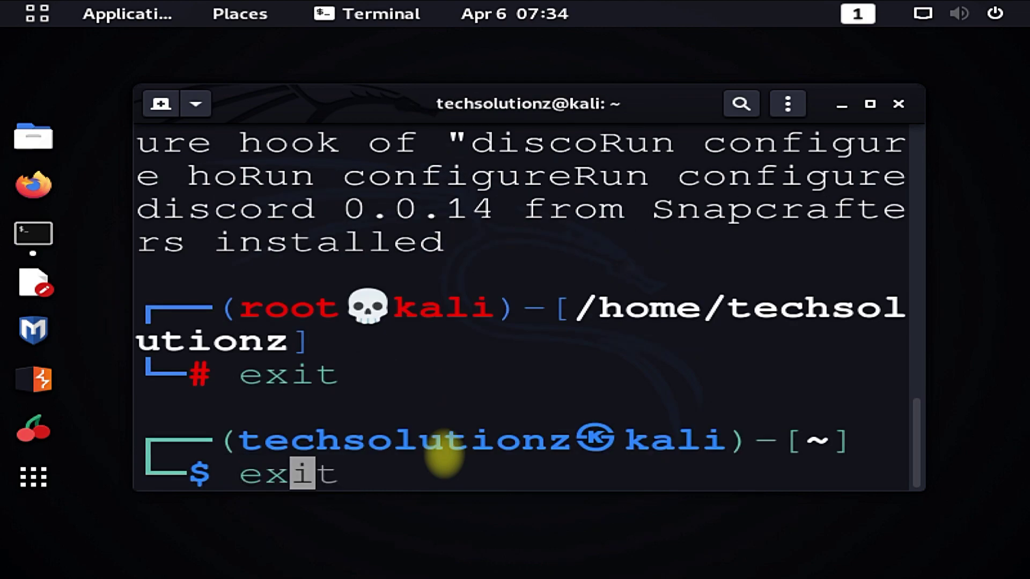
{"action": "type", "text": "it"}
Close the terminal, restart Kali Linux, and log back into the user account
{"action": "key", "text": "Return"}
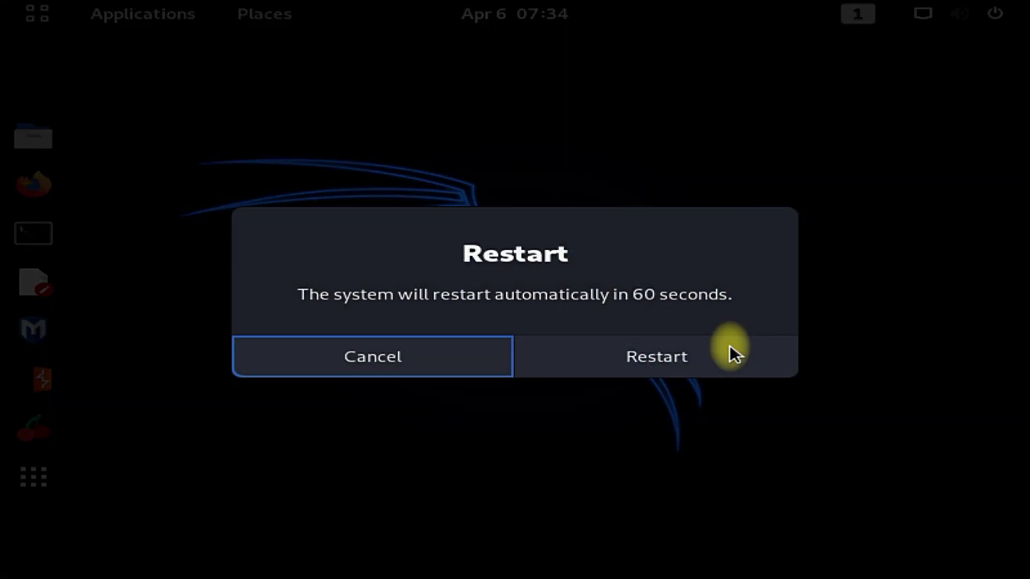
{"action": "left_click", "coordinate": [596, 358]}
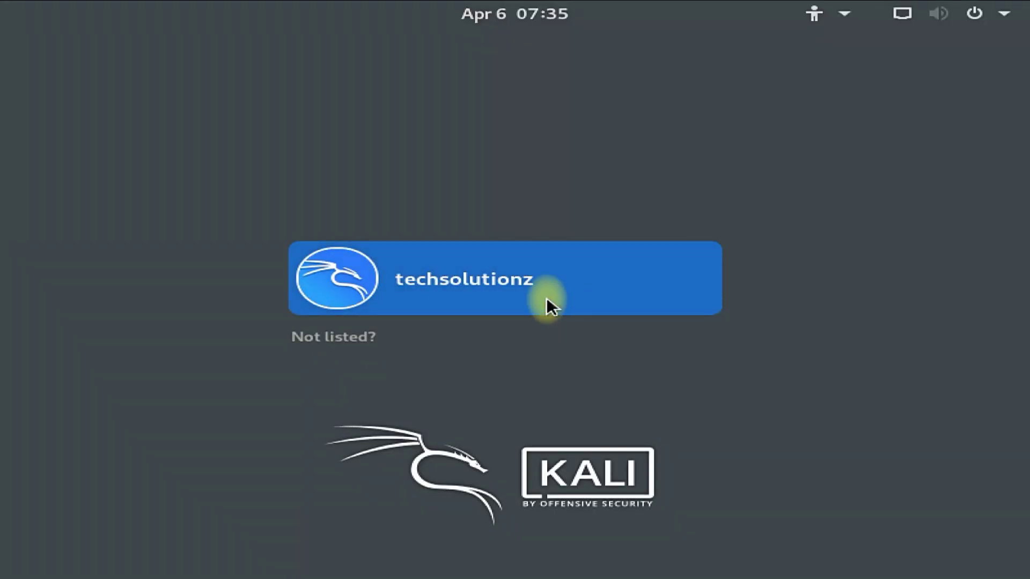
{"action": "left_click", "coordinate": [546, 298]}
{"action": "type", "text": "******"}
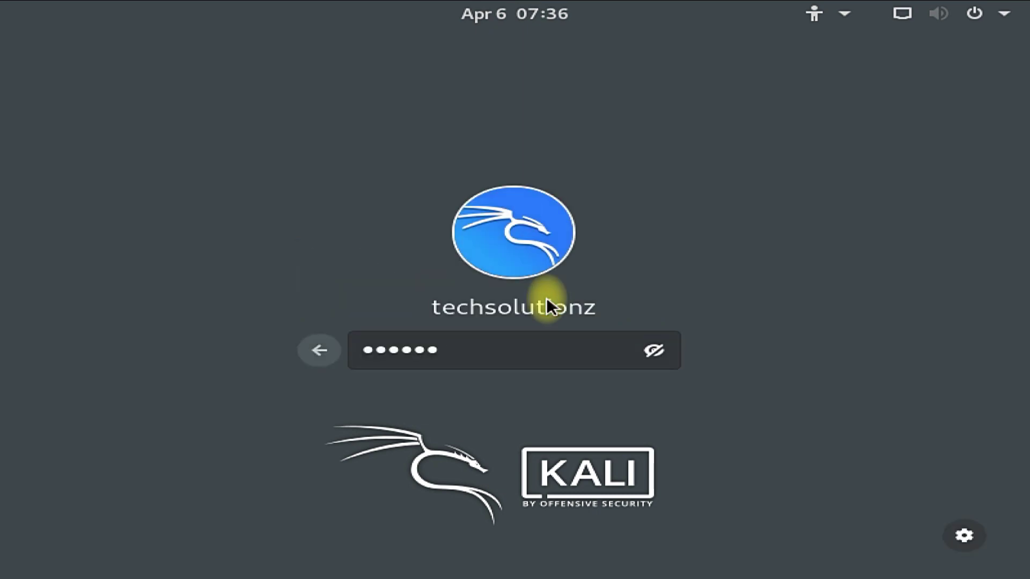
{"action": "key", "text": "Return"}
Search the application overview for 'discord' and launch Discord
{"action": "key", "text": "super+a"}
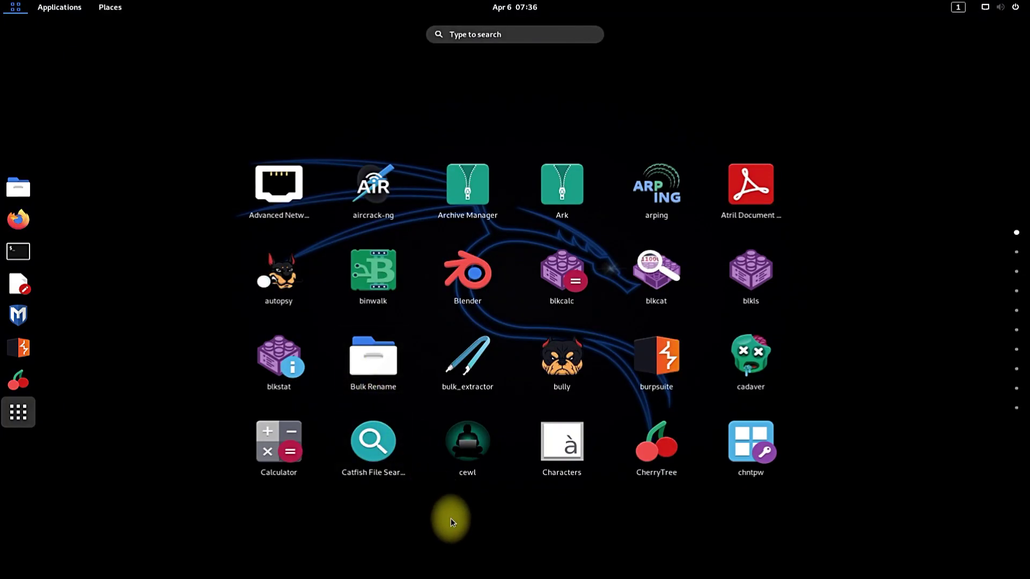
{"action": "type", "text": "discord"}
{"action": "left_click", "coordinate": [515, 92]}
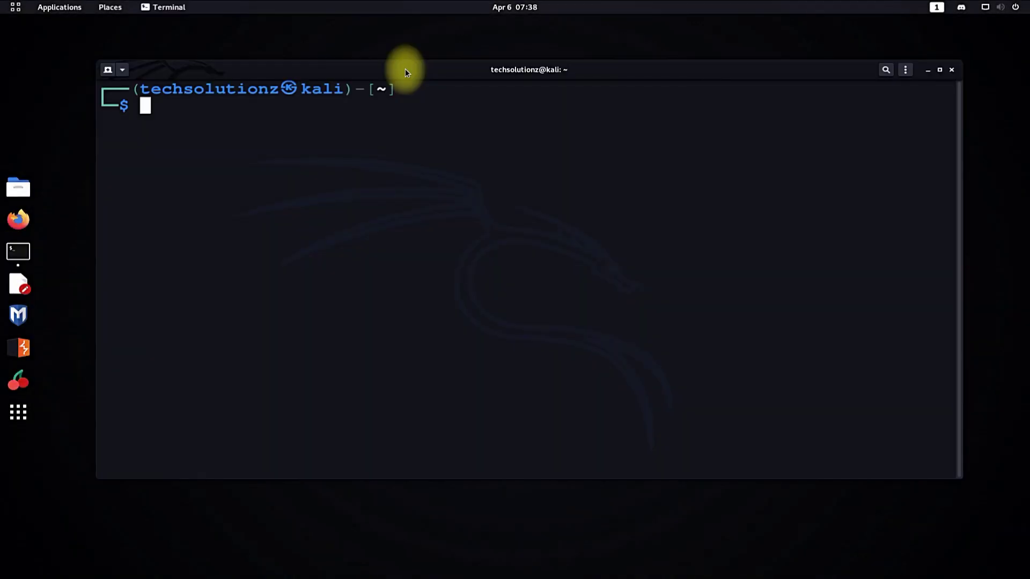
{"action": "type", "text": "snap run"}
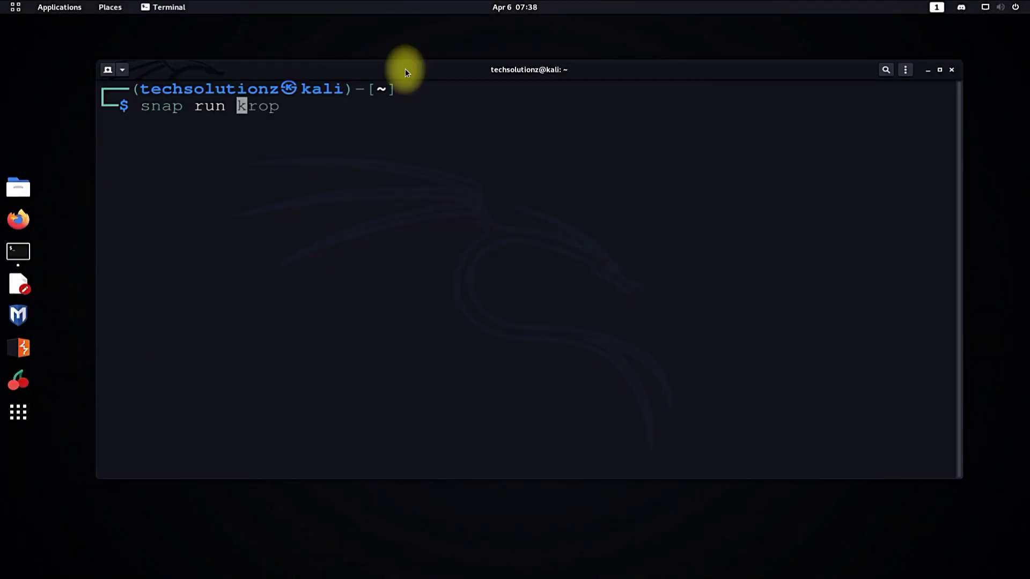